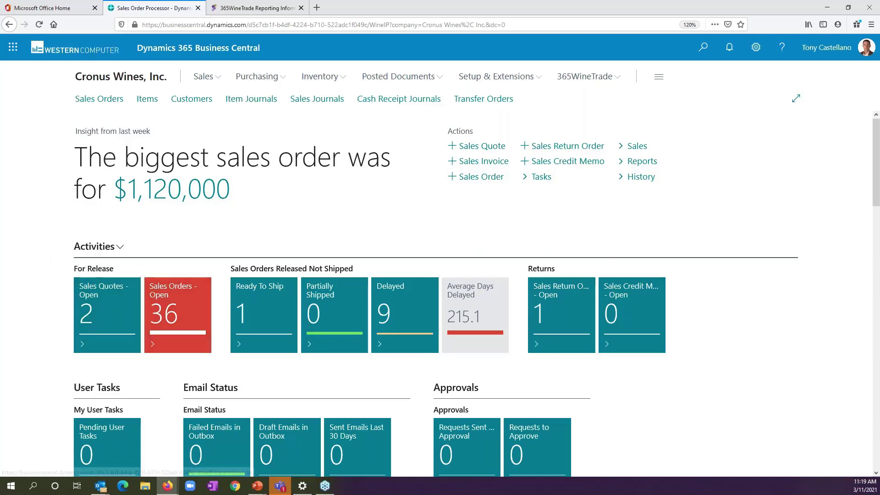
Leave the activity cue setup unchanged and open the Sales Orders - Open list
click(98, 246)
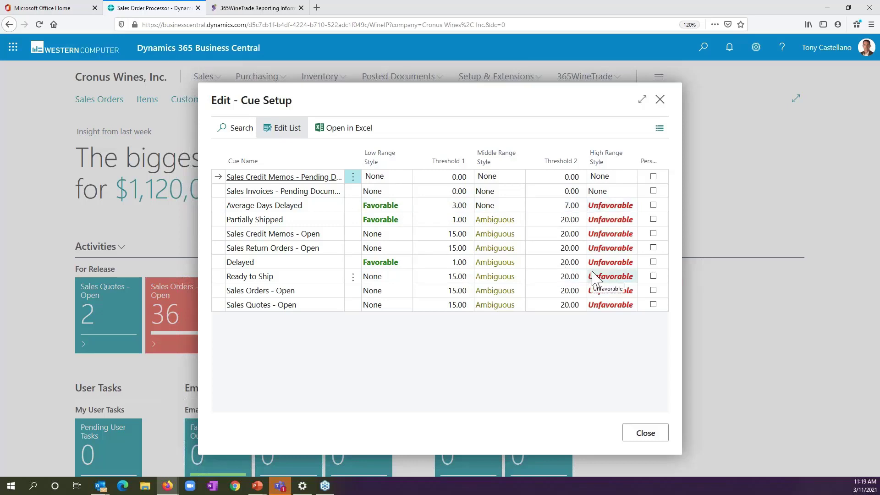
click(660, 99)
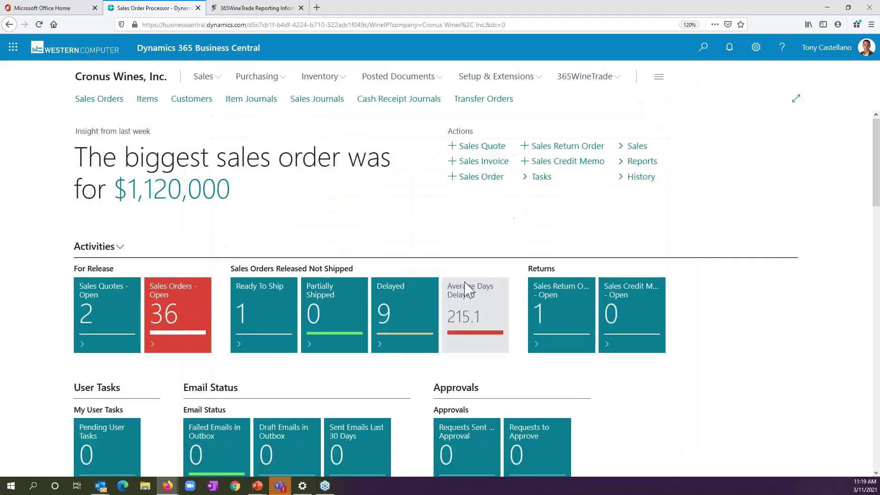
click(172, 326)
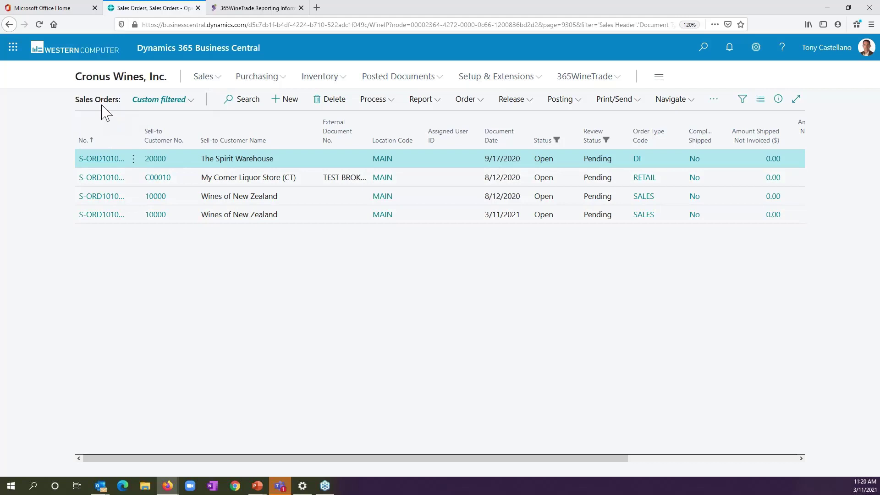
Remove the Review Status Pending filter, leaving only the Order and Open filters
click(192, 107)
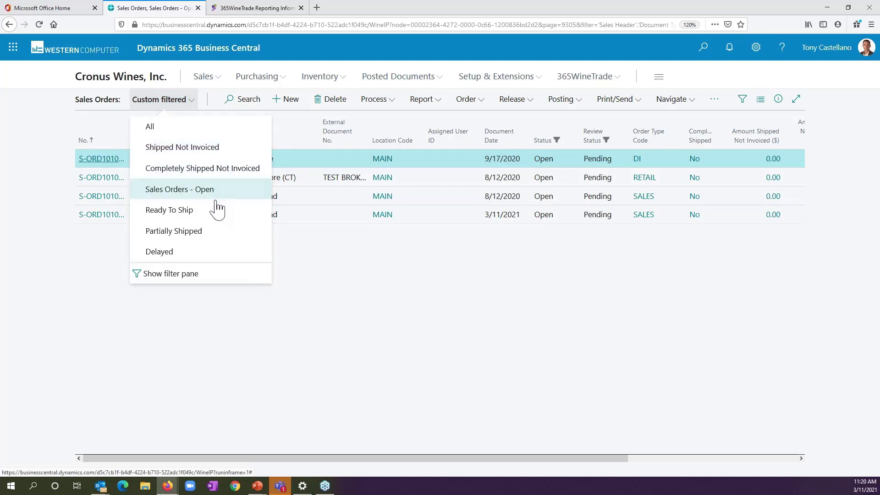
click(185, 275)
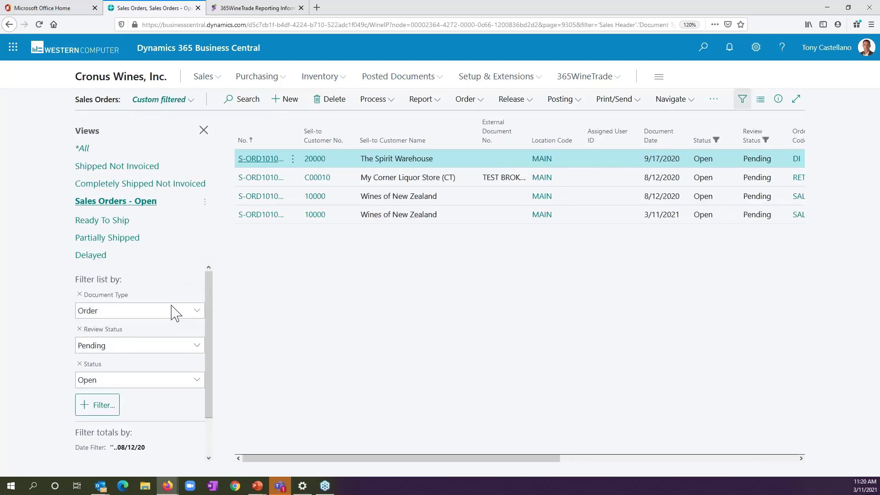
click(80, 330)
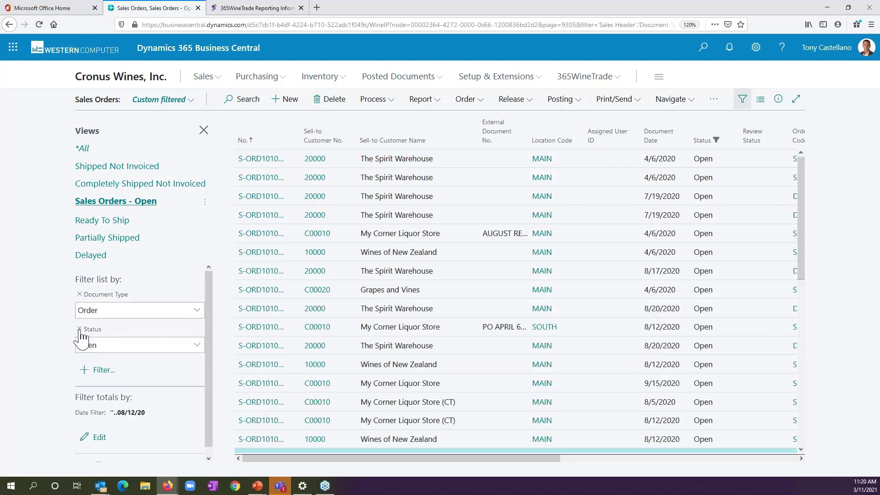
click(79, 330)
click(203, 130)
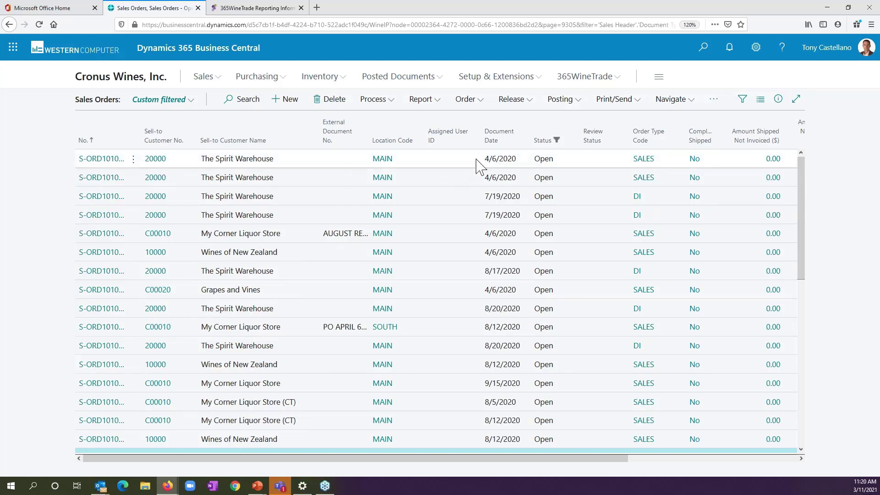
Sort the open sales orders by Document Date descending, so 3/11/2021 comes first
drag(463, 463, 530, 463)
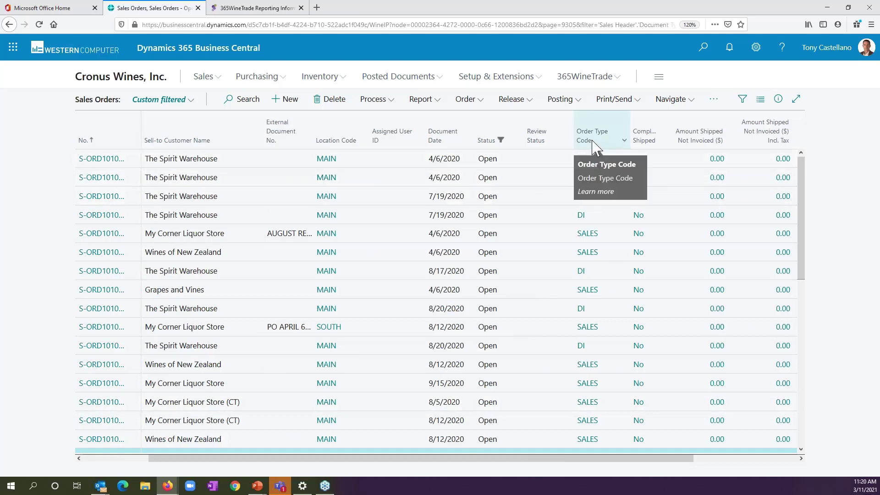
click(467, 141)
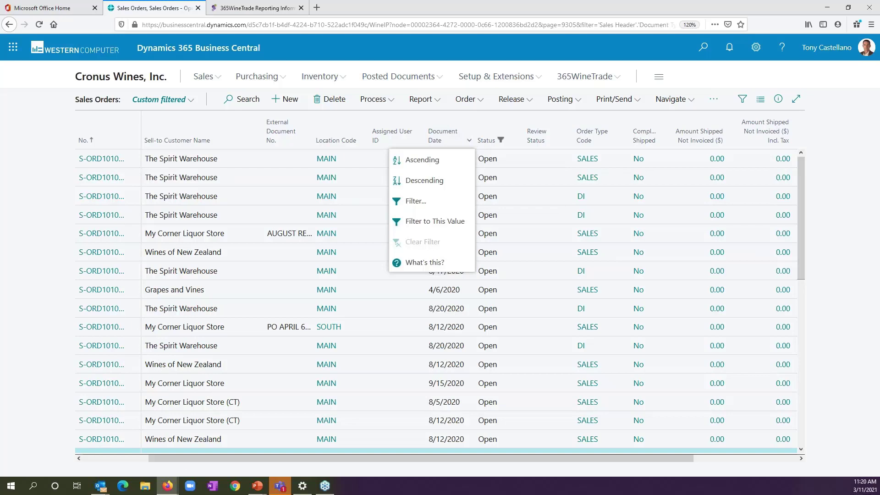
click(441, 182)
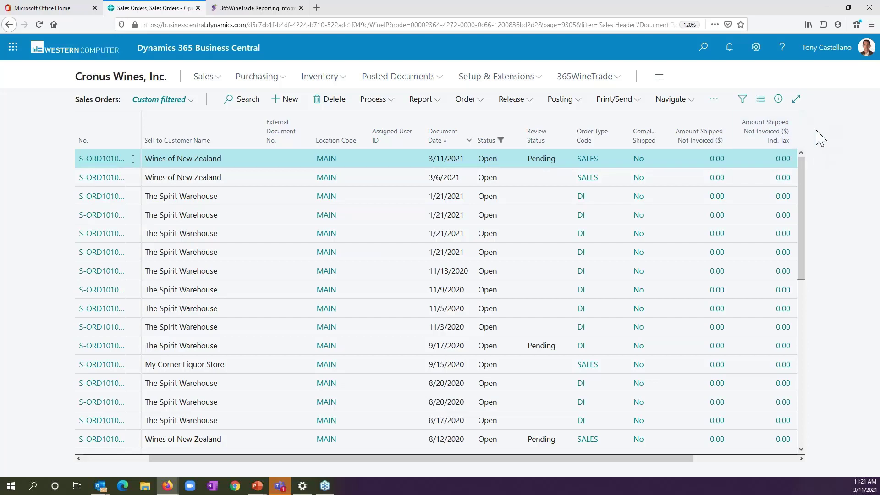
Show the FactBox pane and browse order details, ending on the newest Wines of New Zealand order
click(778, 101)
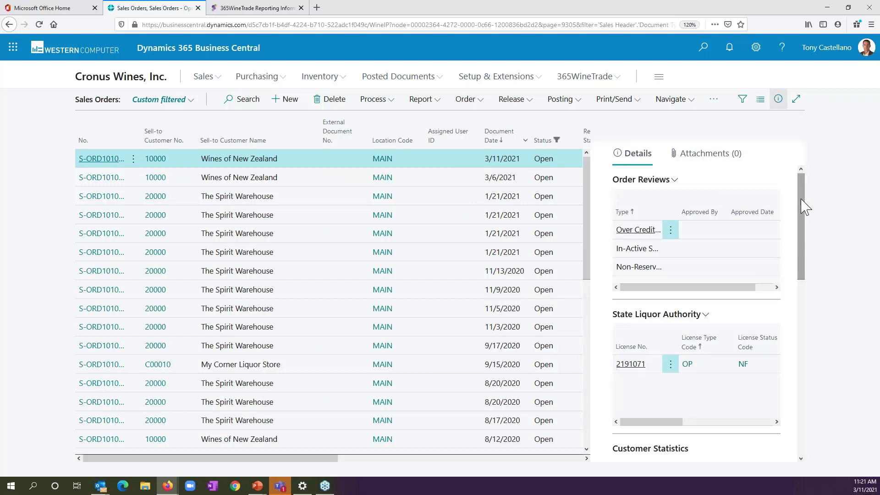
mouse_move(801, 199)
mouse_down()
mouse_move(795, 226)
mouse_move(802, 252)
mouse_move(806, 197)
mouse_up()
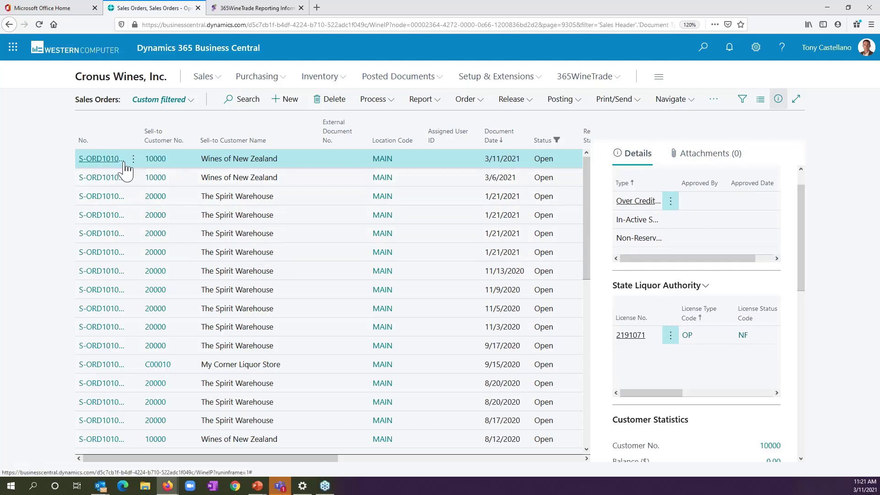
click(153, 164)
key(Down)
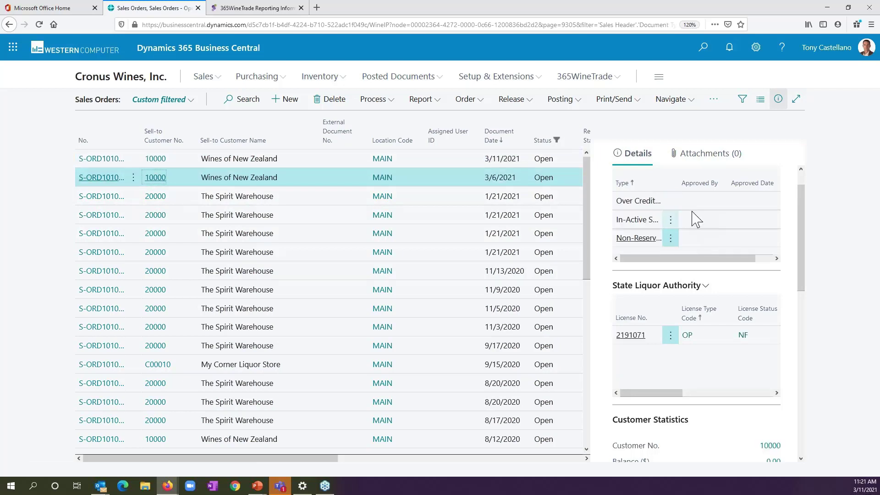
key(Down)
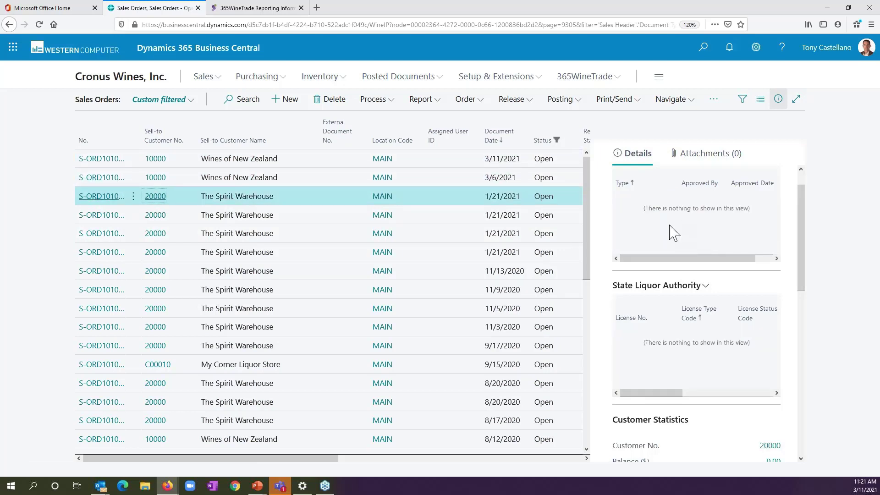
key(Down)
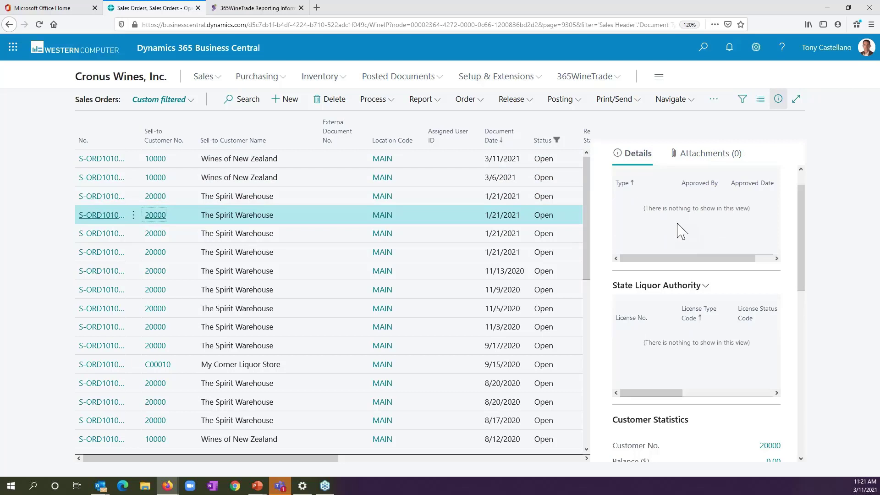
key(Up)
key(Up)
key(Up)
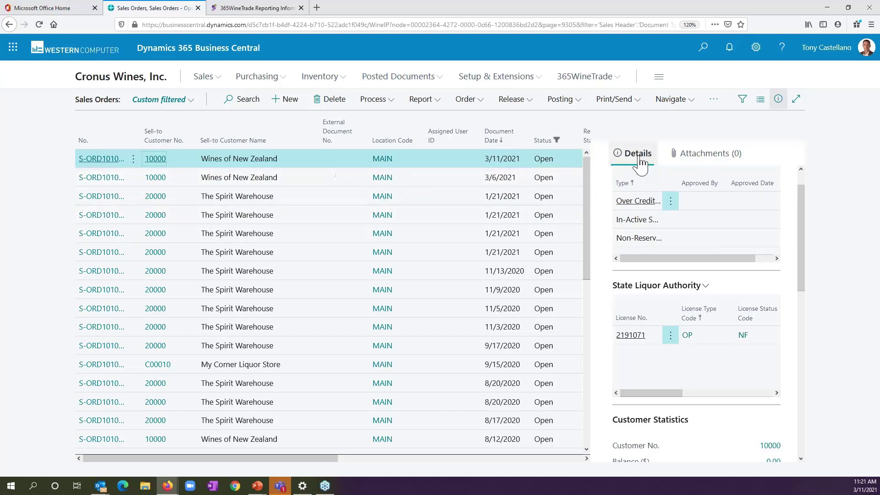
drag(803, 204, 799, 172)
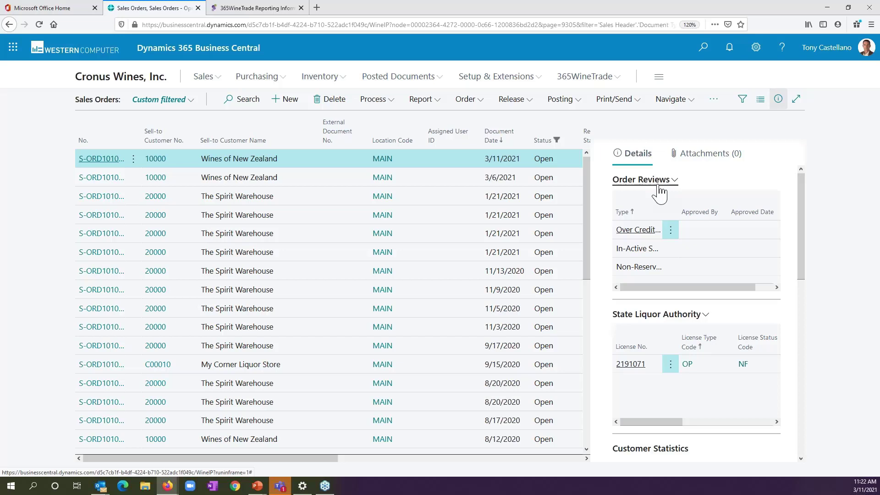
Open the newest Wines of New Zealand sales order, S-ORD101065
click(97, 161)
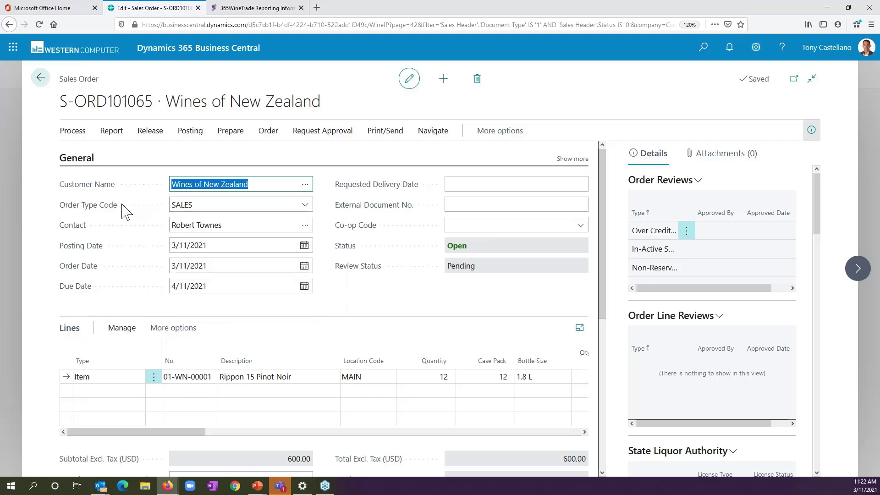
mouse_move(118, 211)
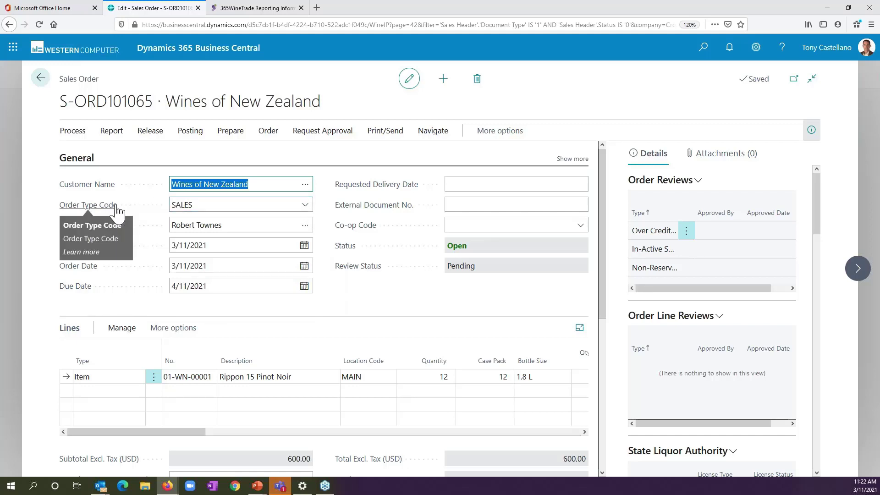
Browse the order type codes down to SAMPLE, keeping SALES (Regular Sales Order)
click(305, 206)
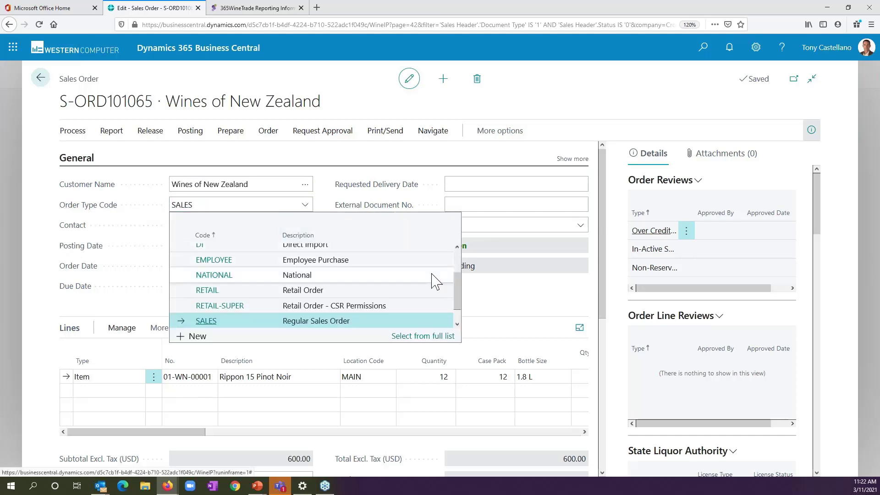
drag(457, 290, 456, 304)
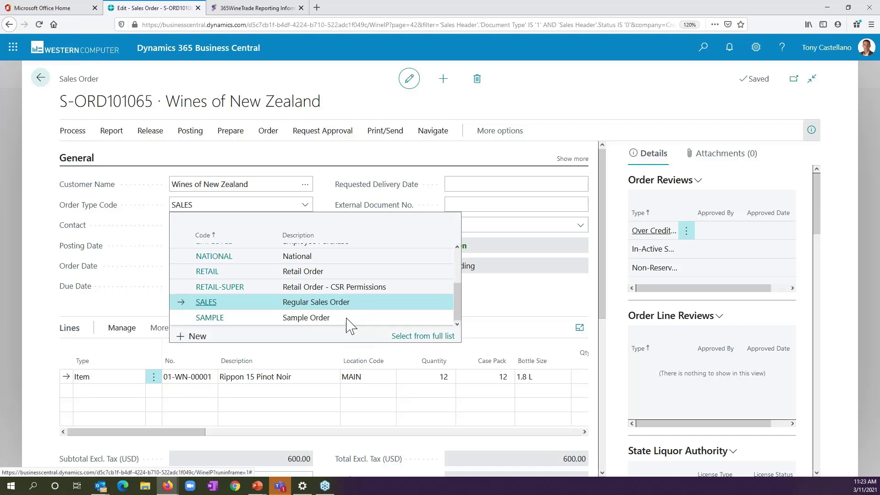
click(49, 202)
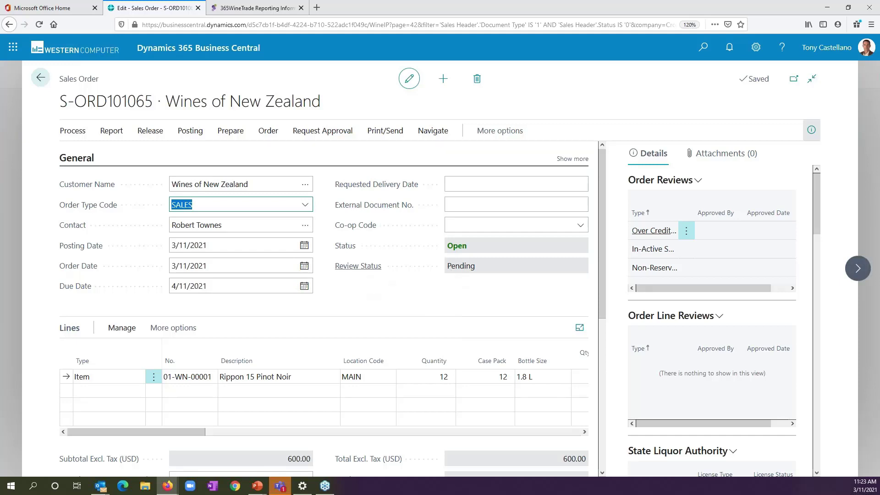
Scroll the fact boxes to the State Liquor Authority licence: OP, status NF, 16 ongoing orders
mouse_move(378, 276)
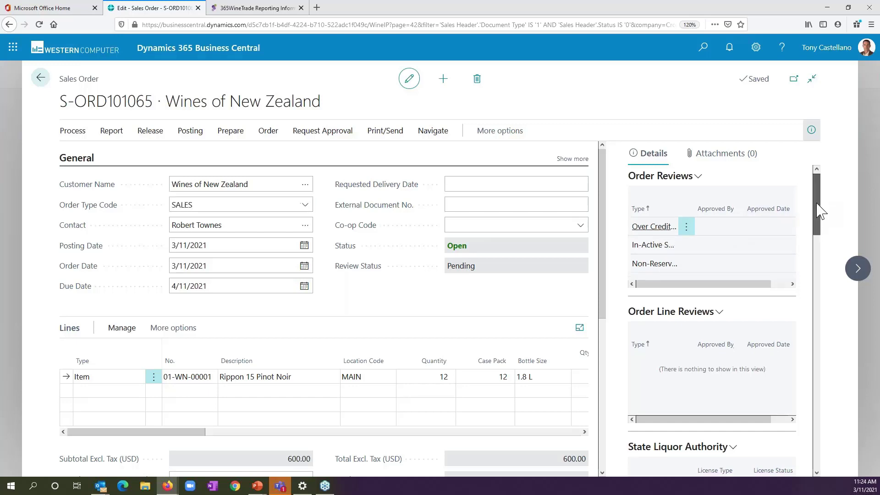
drag(821, 210, 821, 358)
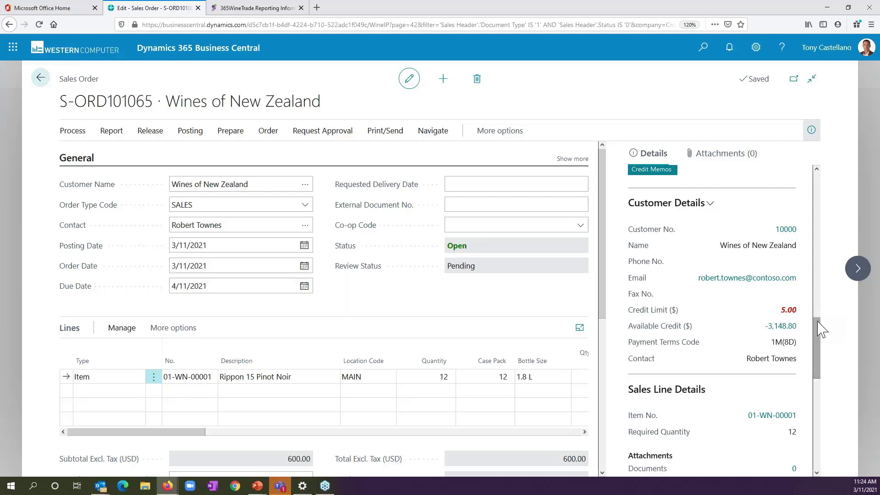
drag(823, 328, 822, 182)
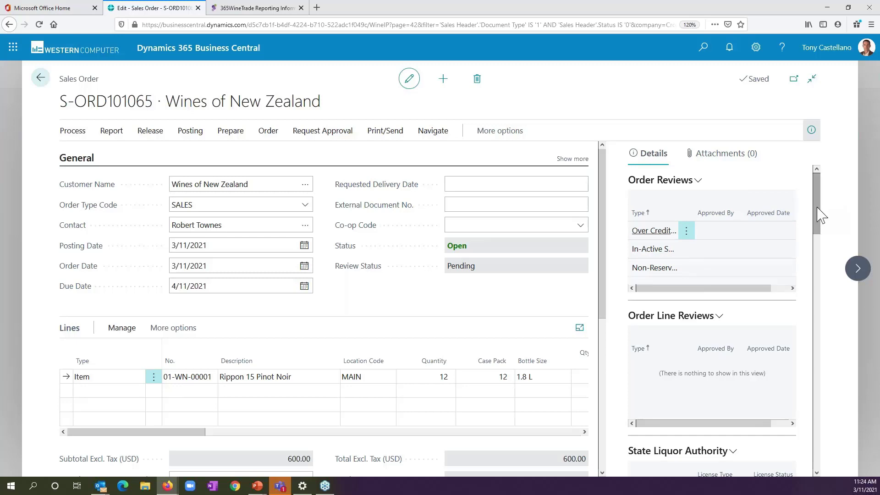
drag(818, 208, 814, 253)
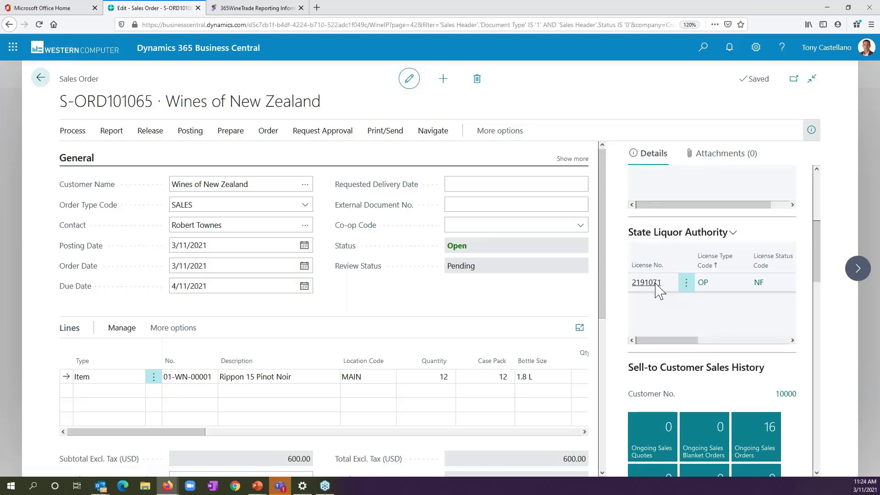
Confirm licence 2191071's NF status means not found, then scroll back to Order Reviews
click(758, 287)
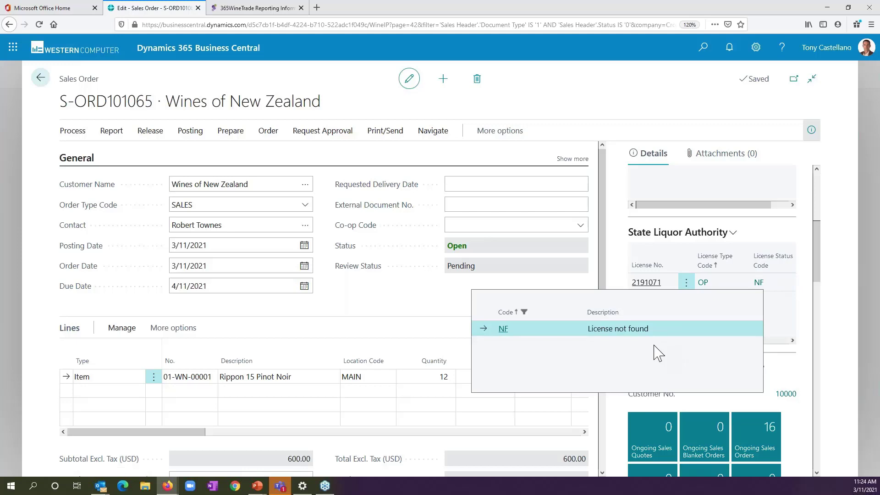
click(781, 315)
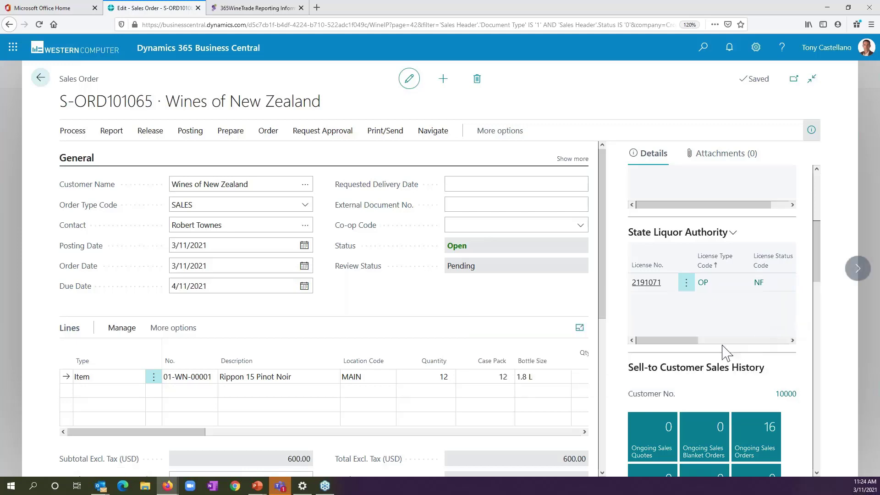
drag(694, 341, 742, 337)
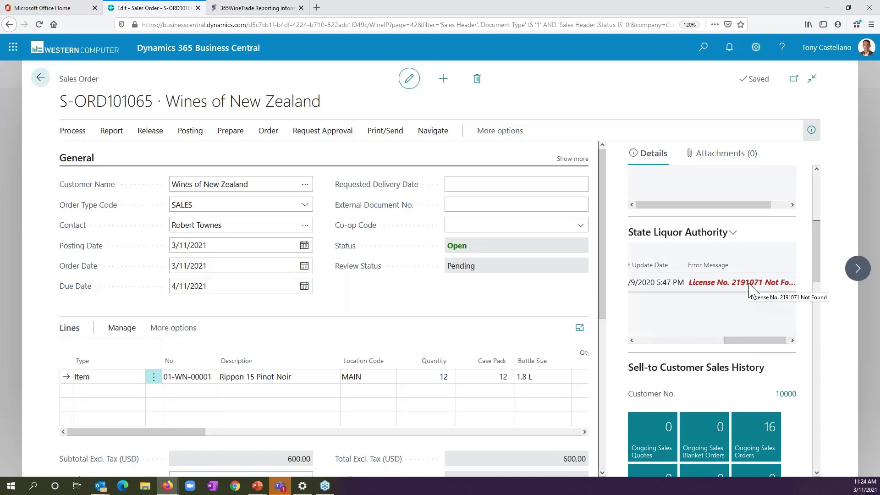
drag(758, 340, 662, 344)
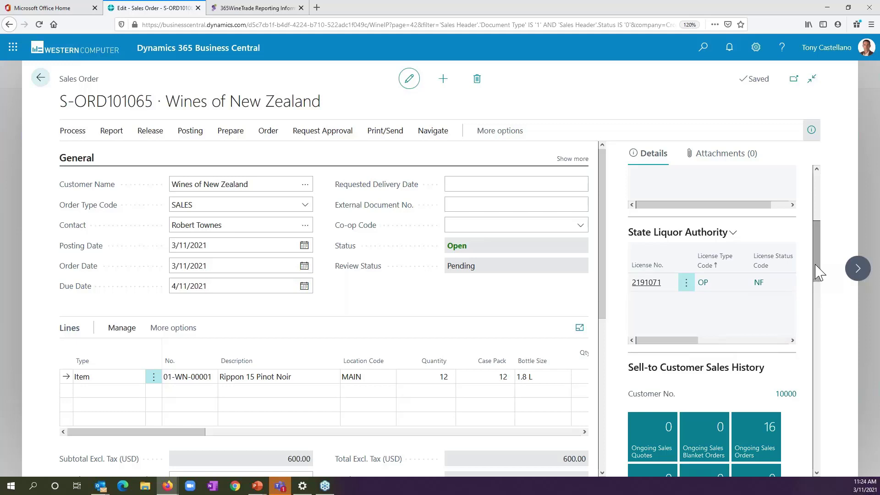
drag(819, 273, 823, 198)
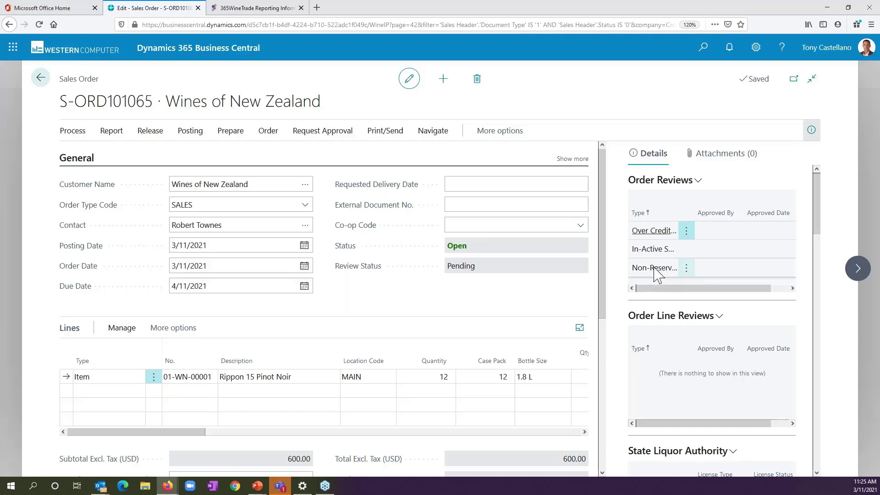
Mark the Over Credit, In-Active and Non-Reserved review exceptions without approving them
click(686, 234)
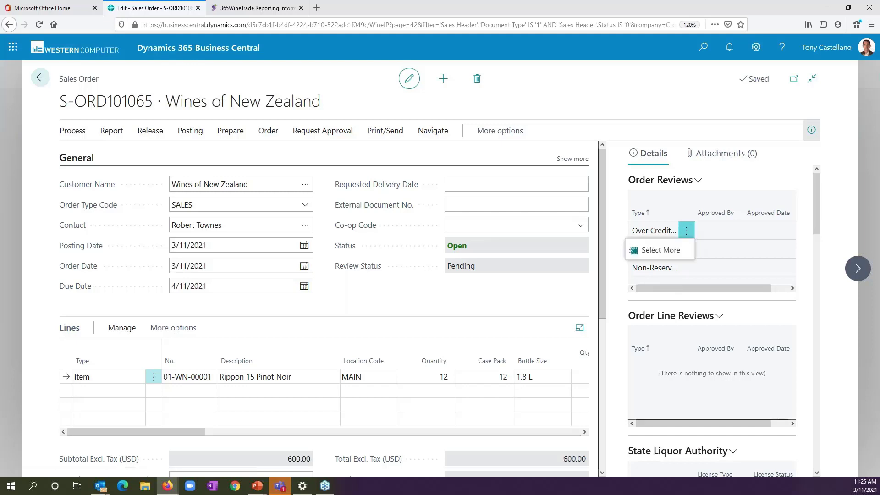
click(672, 251)
click(638, 249)
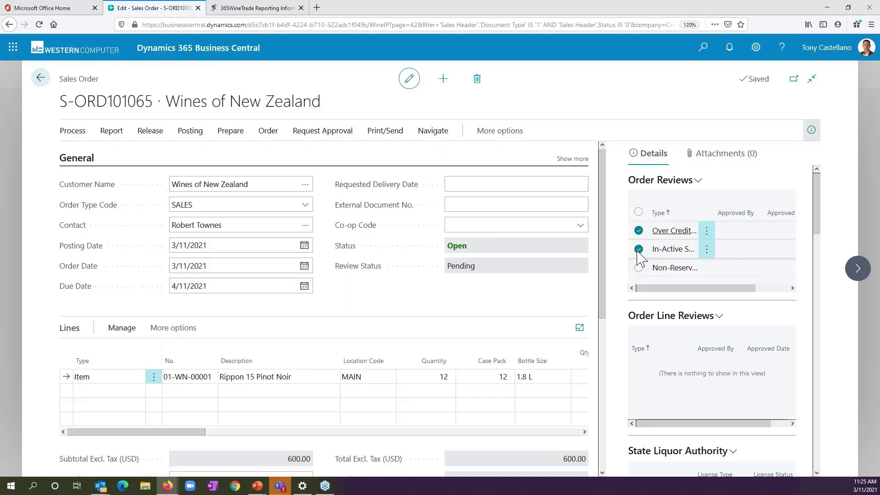
click(638, 268)
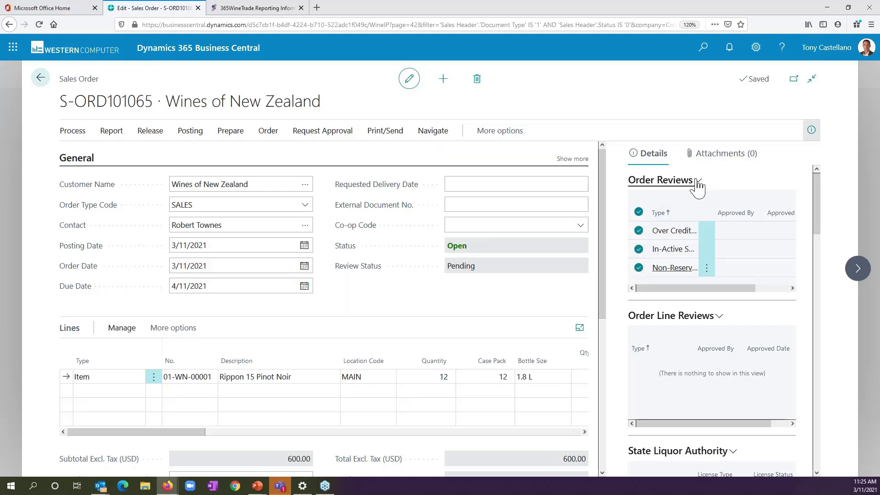
click(697, 181)
click(697, 198)
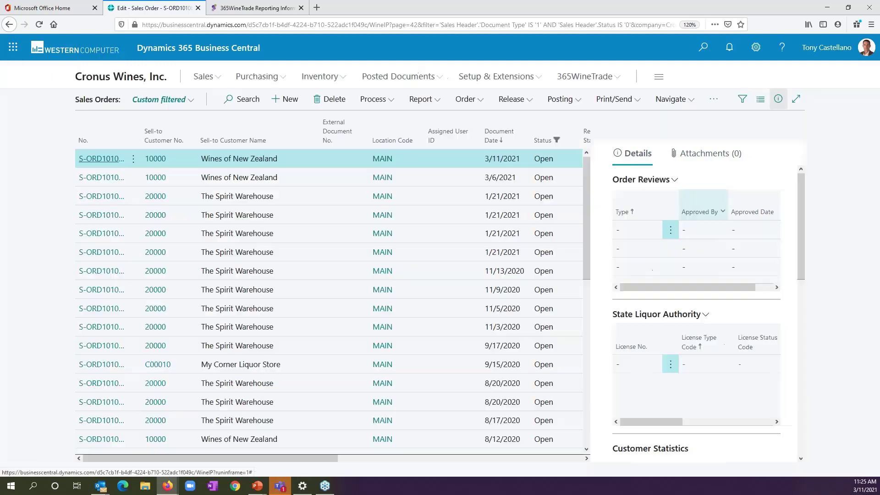